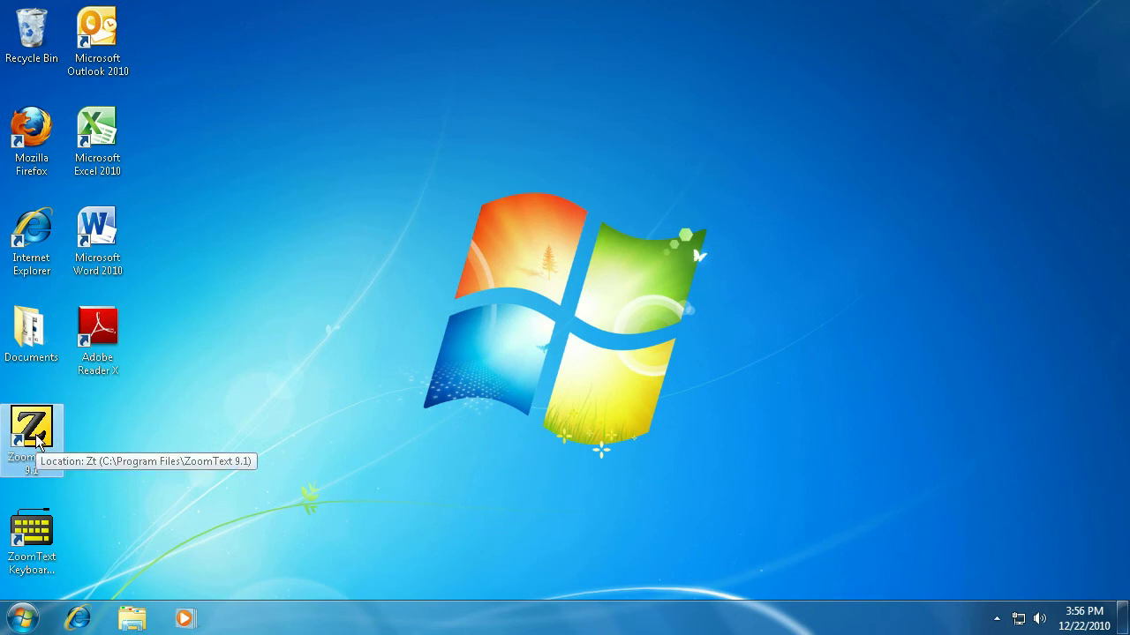
- Launch ZoomText 9.1 and see the Update Wizard offer update version 9.19.0
double_click(37, 441)
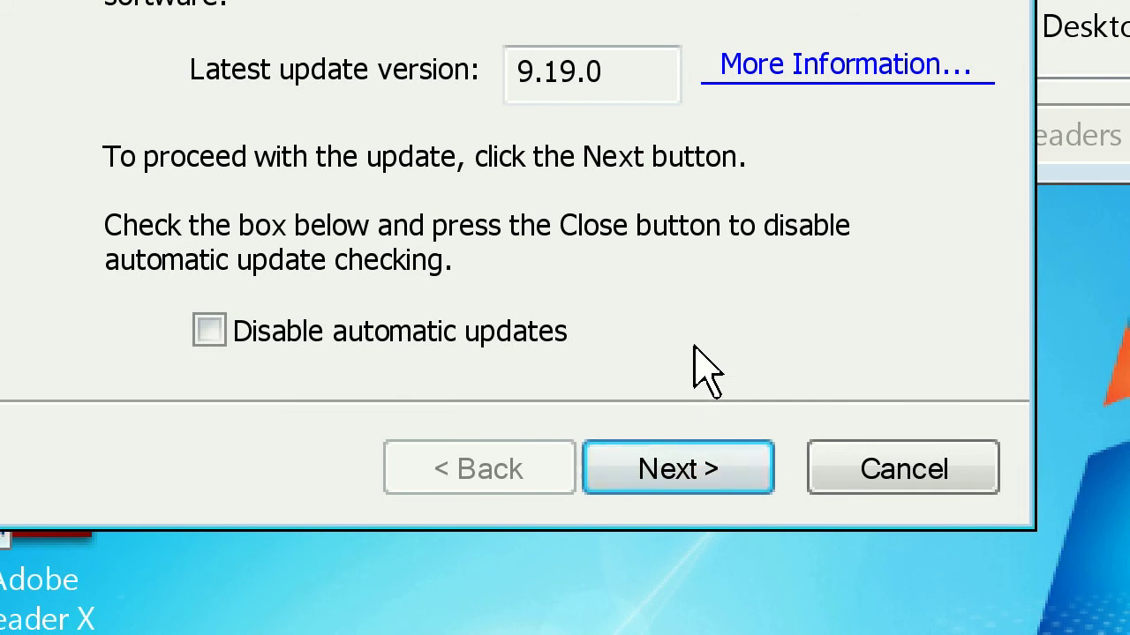
- Cancel the update wizard, check About ZoomText shows version 9.18.8.58, then close it
left_click(893, 481)
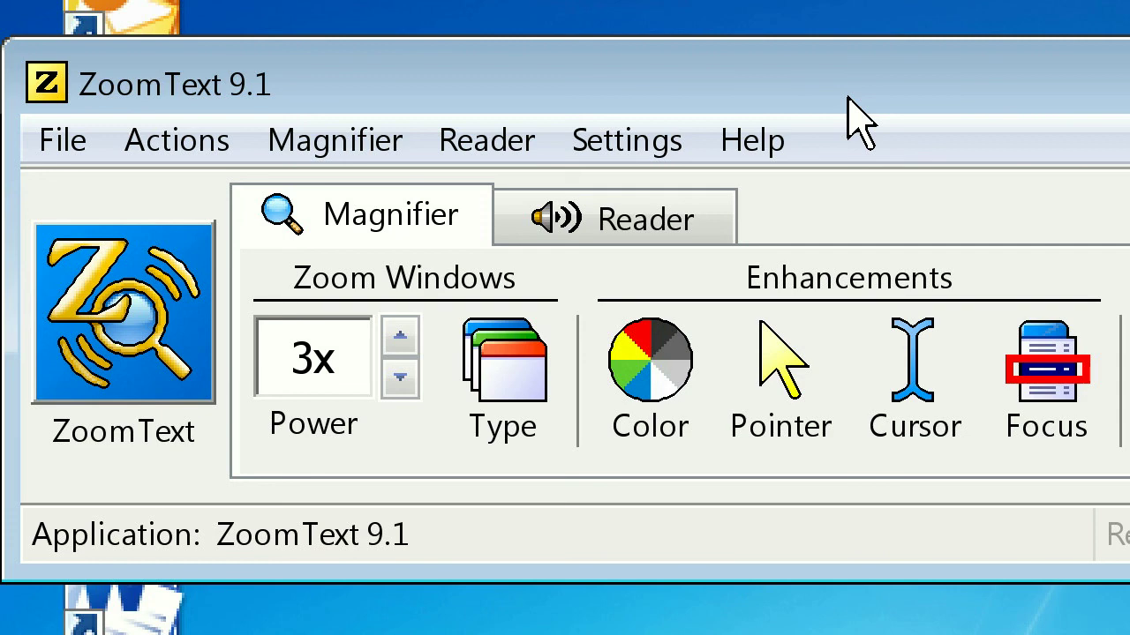
key("alt+h")
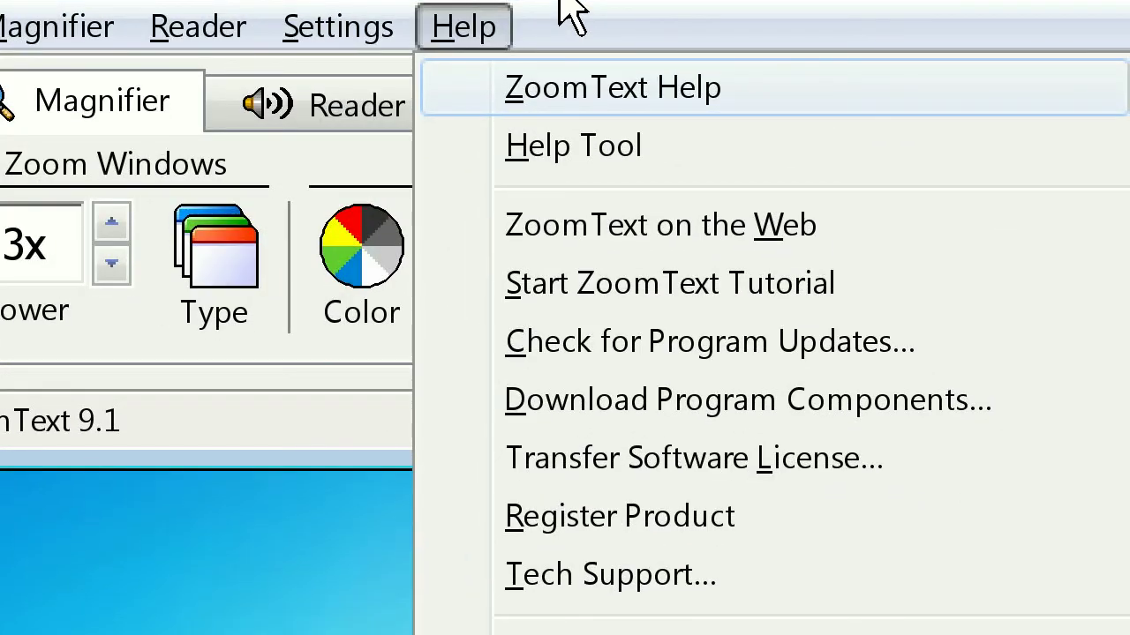
key("a")
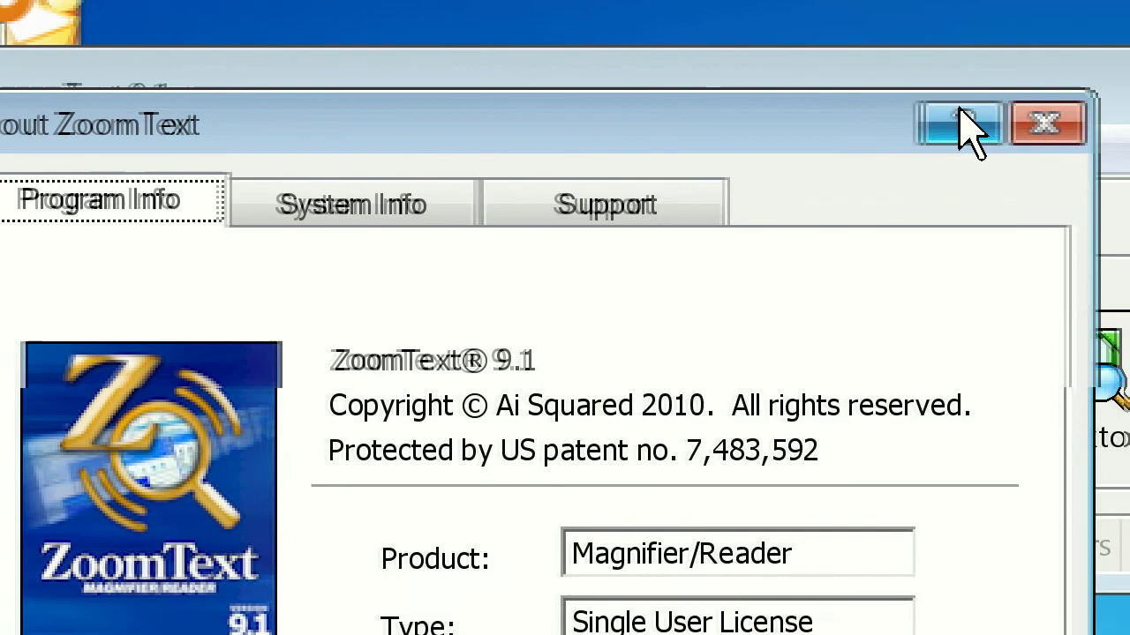
left_click(969, 138)
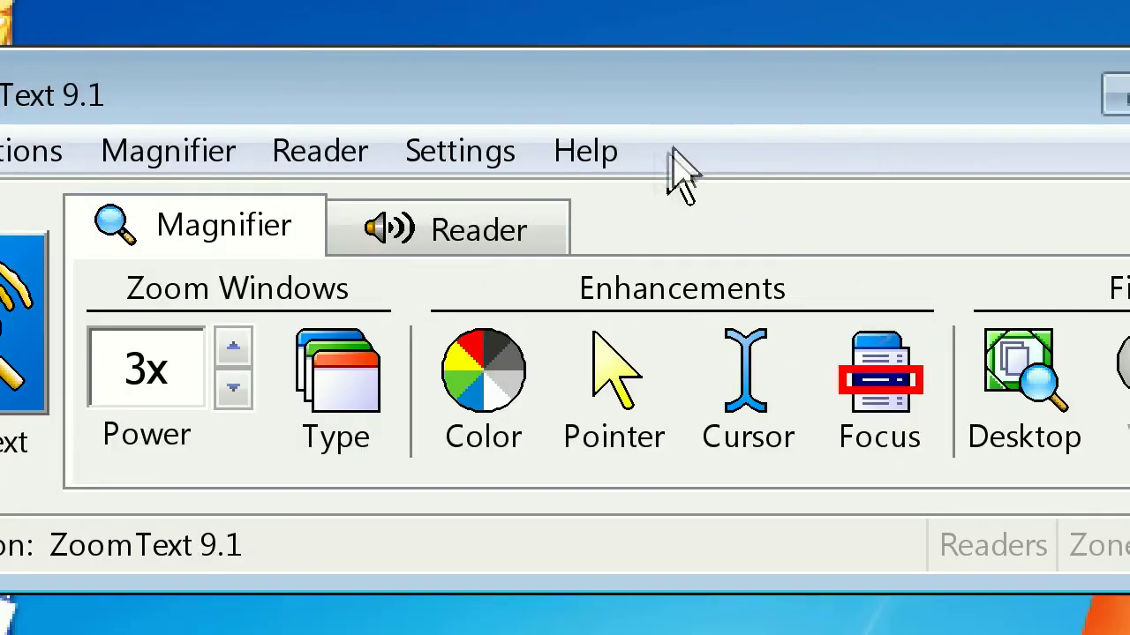
left_click(613, 159)
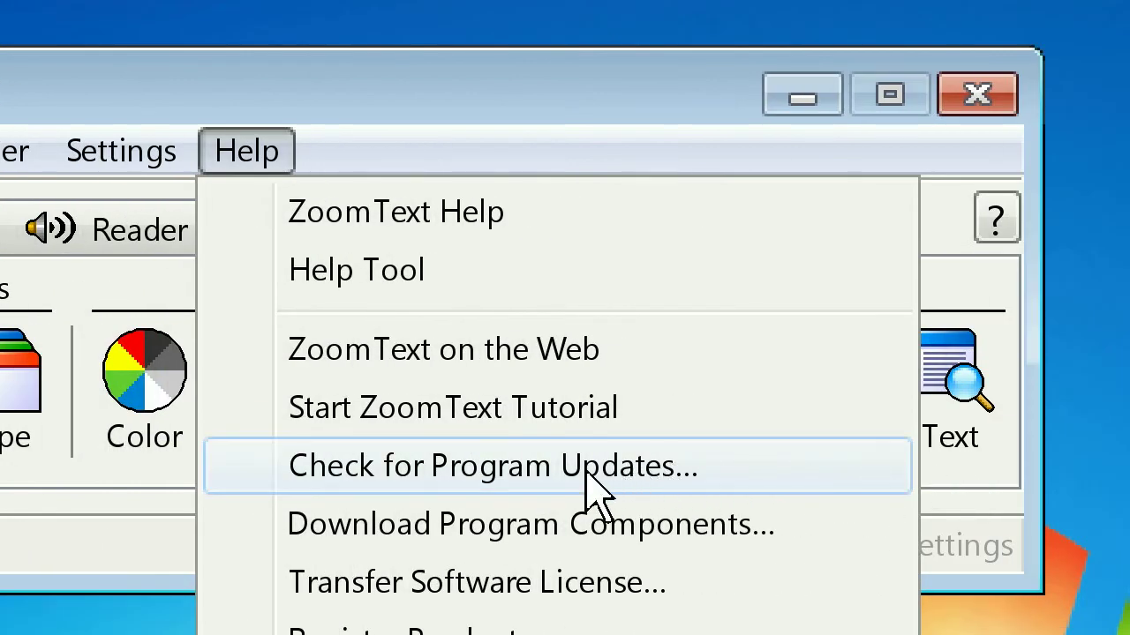
left_click(592, 481)
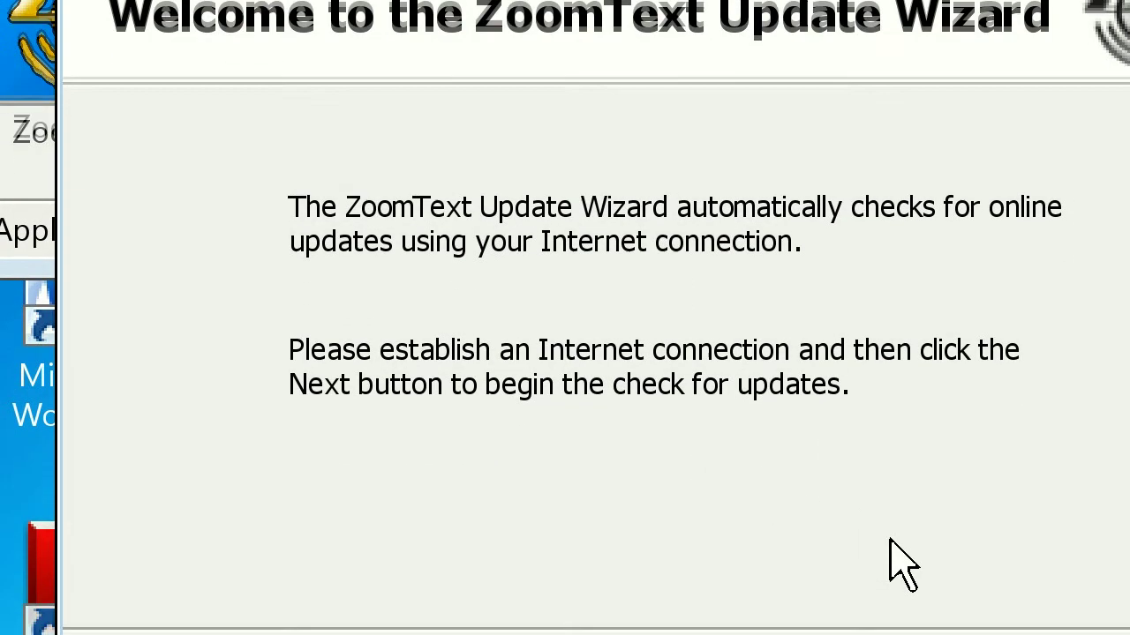
left_click(900, 534)
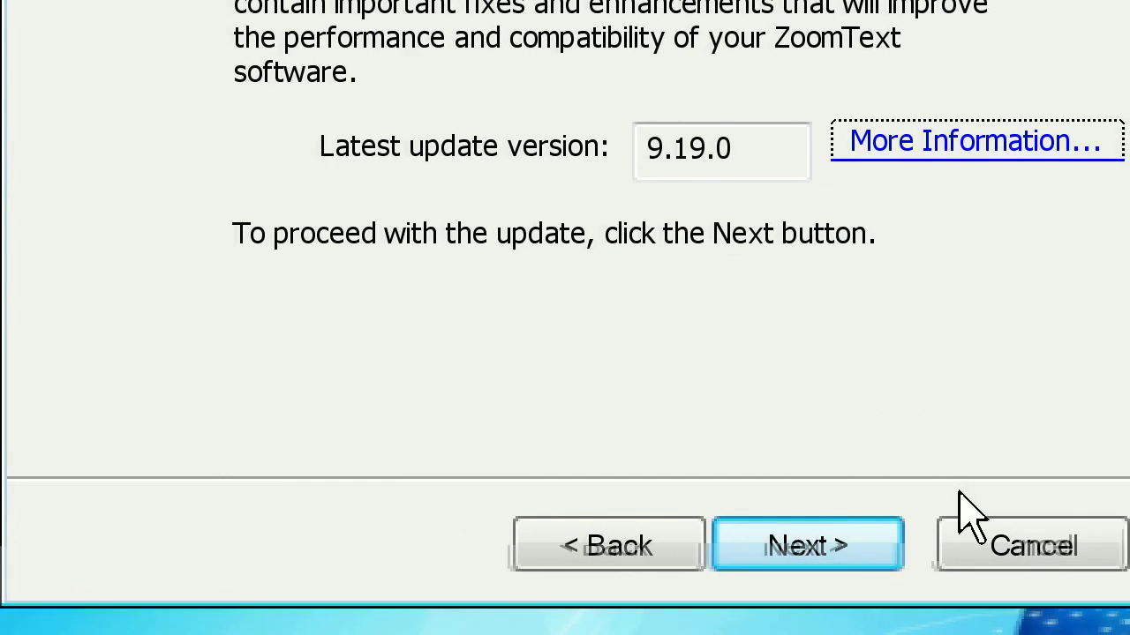
left_click(969, 556)
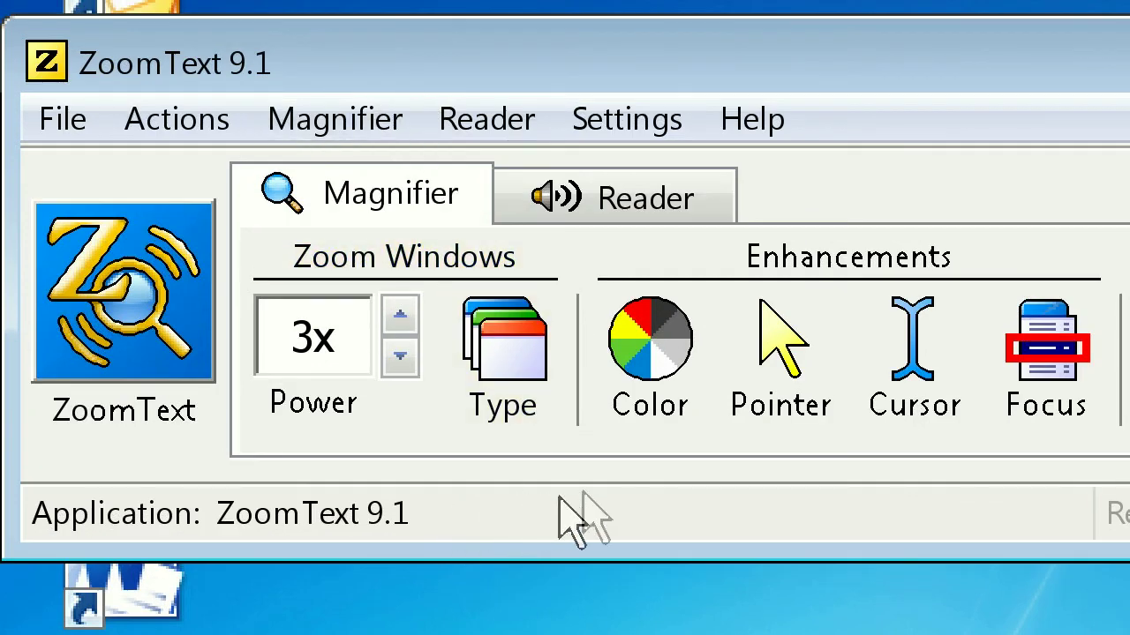
- Open Help > Tech Support and launch Online Support in the web browser
left_click(762, 134)
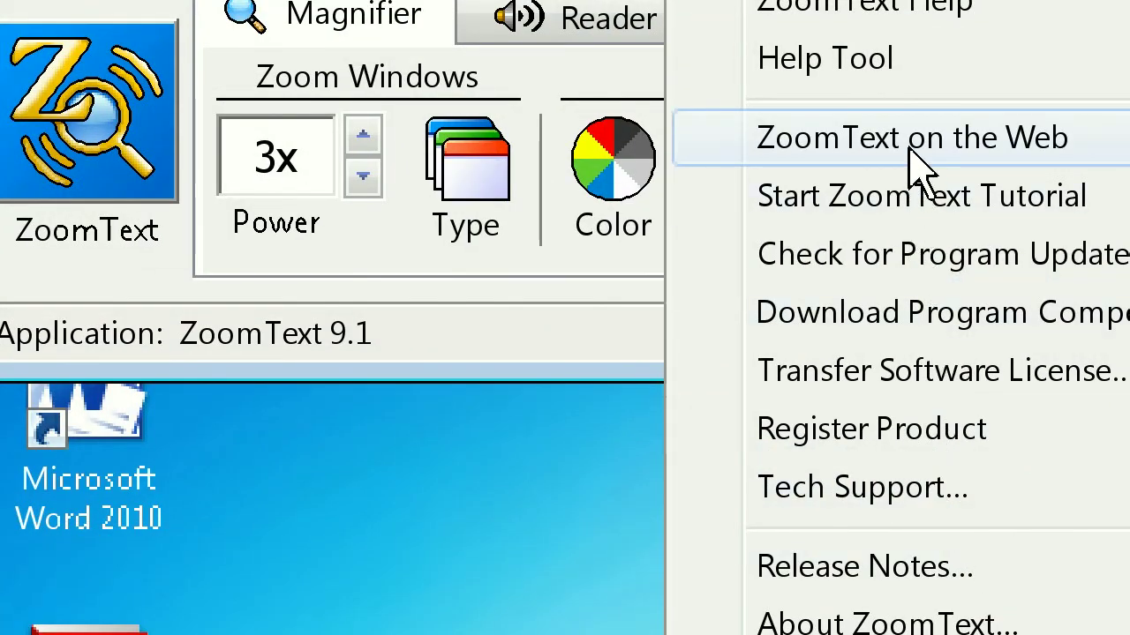
left_click(930, 496)
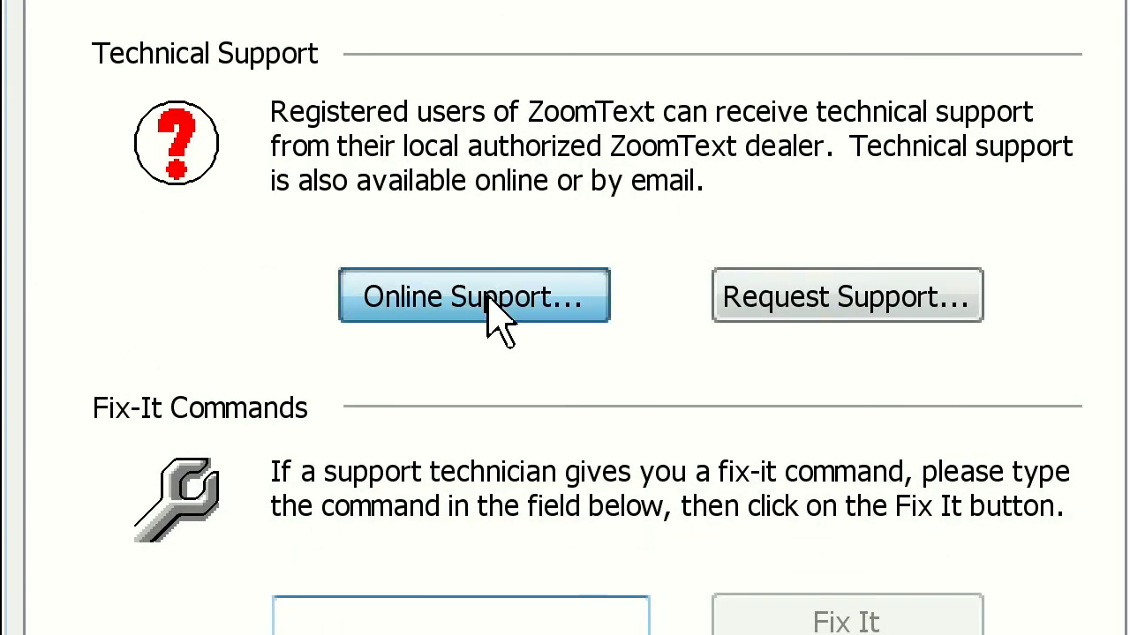
left_click(486, 297)
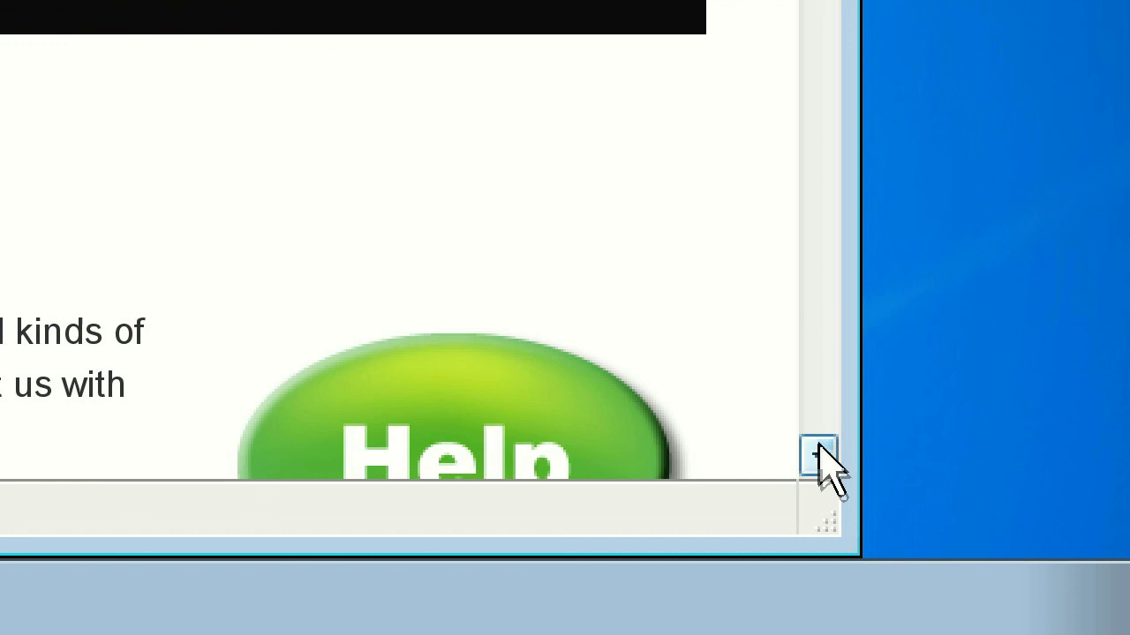
- Go from the ai squared Support page to the Product Updates page via the Updates link
left_click(819, 456)
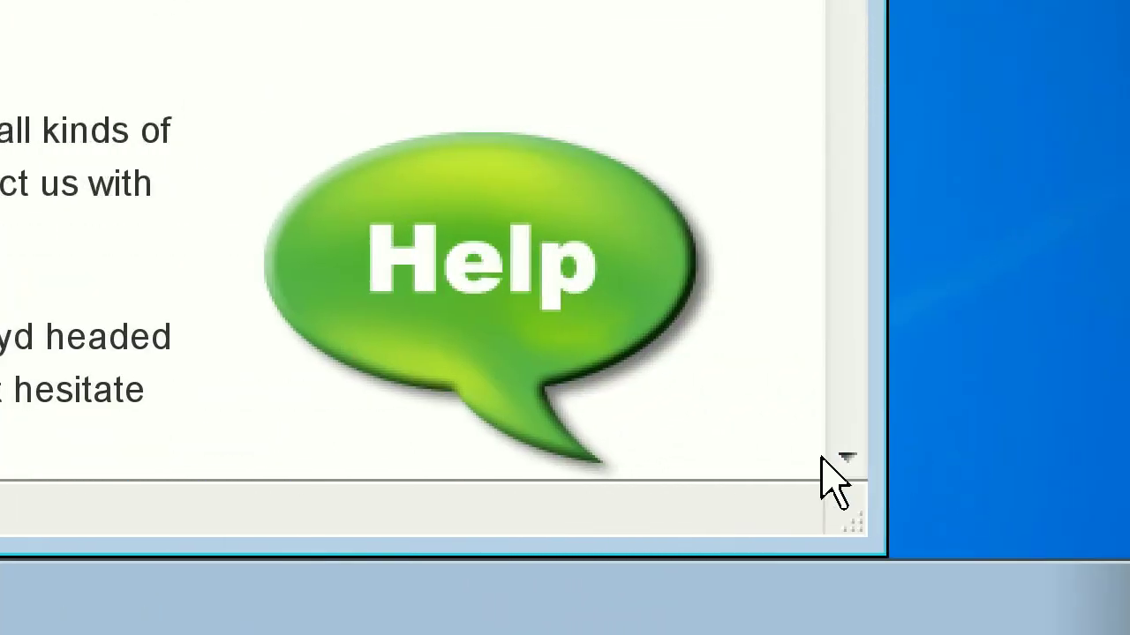
left_click(843, 459)
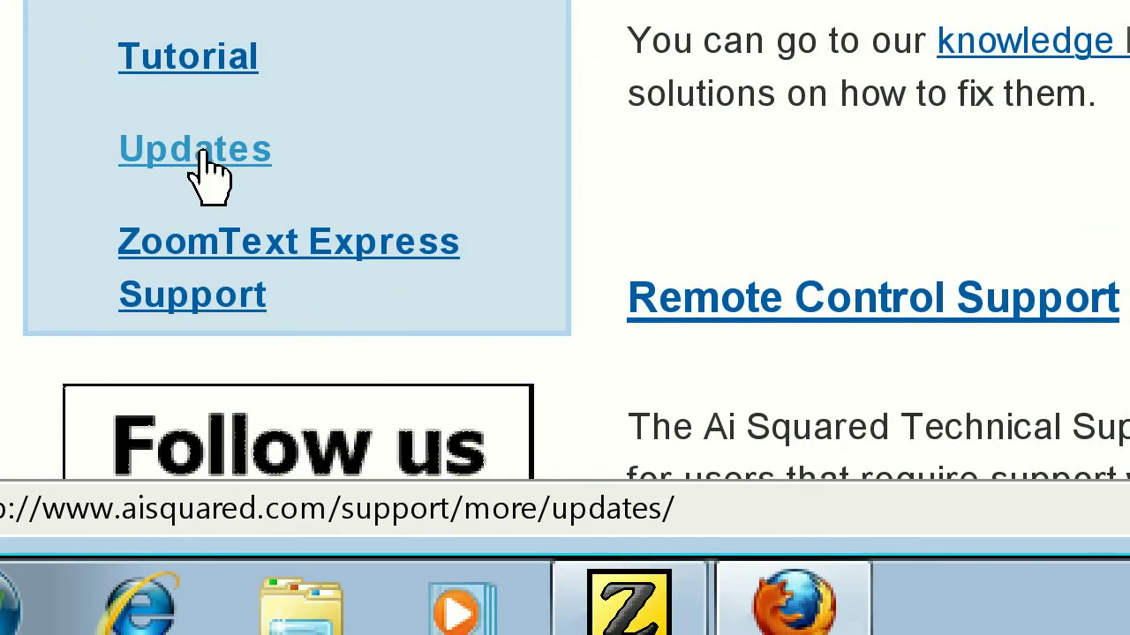
left_click(201, 152)
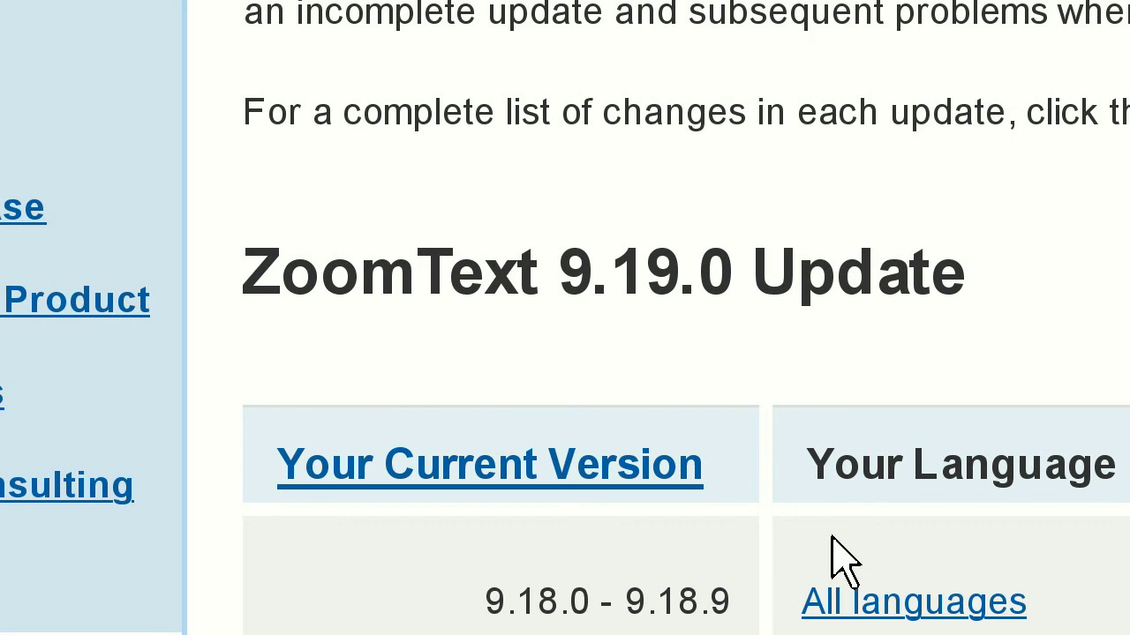
scroll(830, 536, "down", 1)
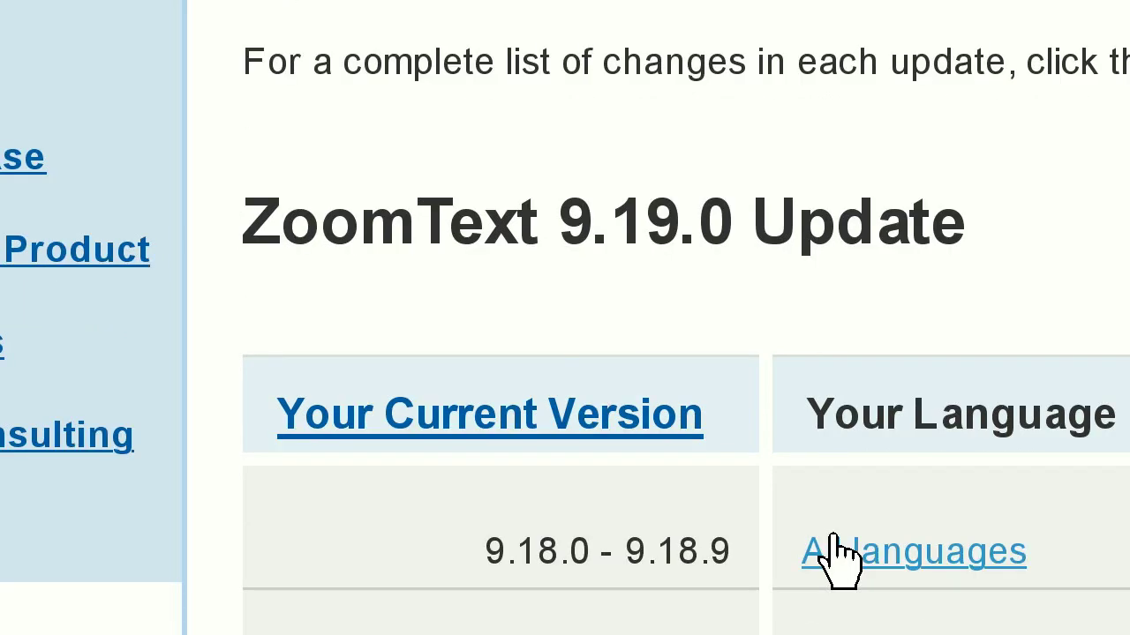
- Scroll down to the ZoomText 9.19.0 Update table of eligible versions and languages
scroll(831, 552, "down", 1)
scroll(843, 560, "down", 1)
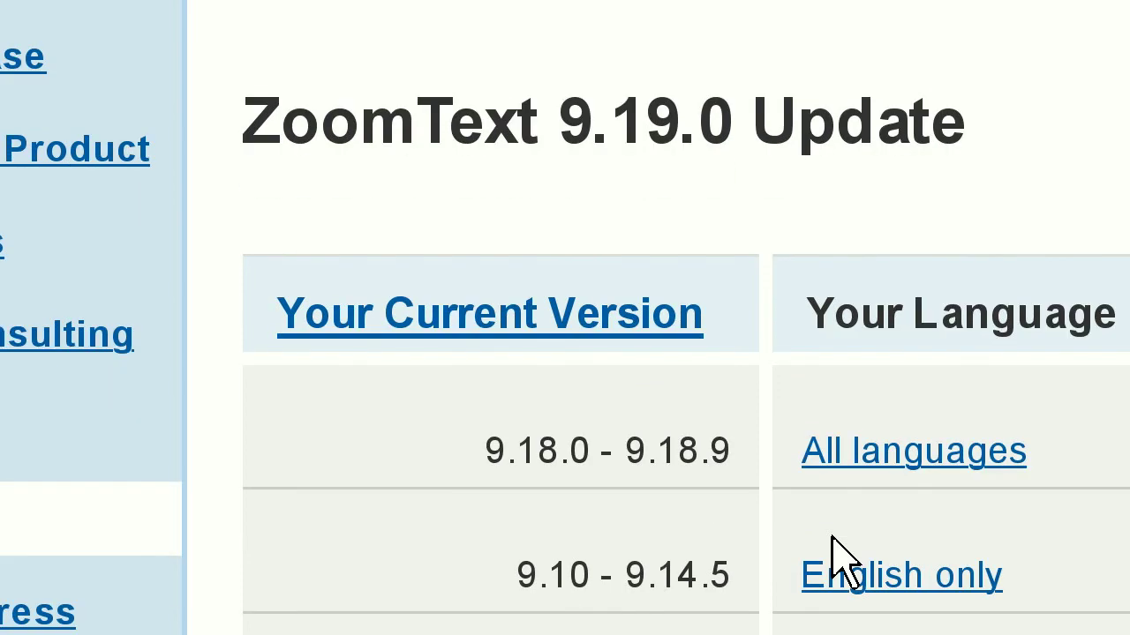
scroll(842, 556, "down", 1)
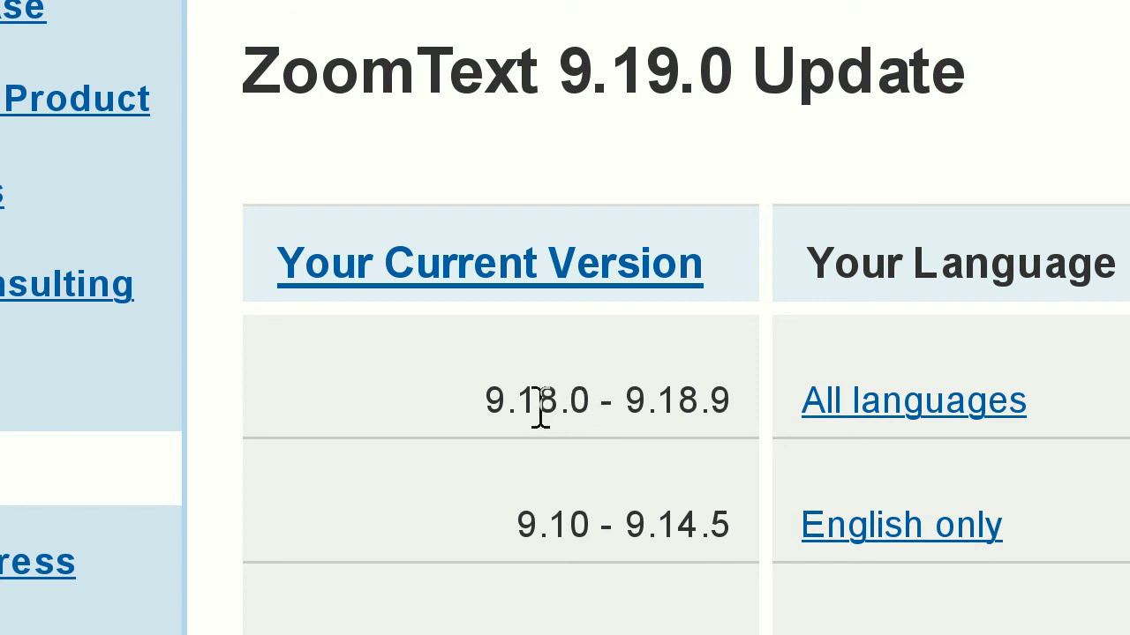
left_click_drag(540, 408, 672, 404)
left_click(492, 395)
mouse_move(486, 408)
left_mouse_down()
mouse_move(529, 398)
mouse_move(737, 406)
left_mouse_up()
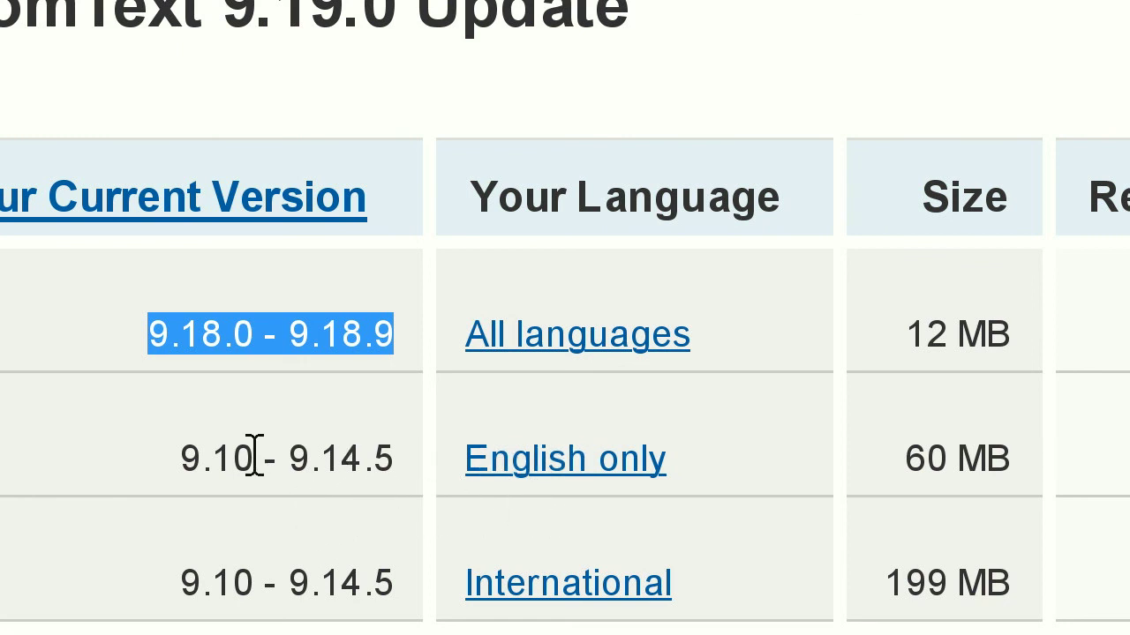
left_click_drag(182, 458, 384, 465)
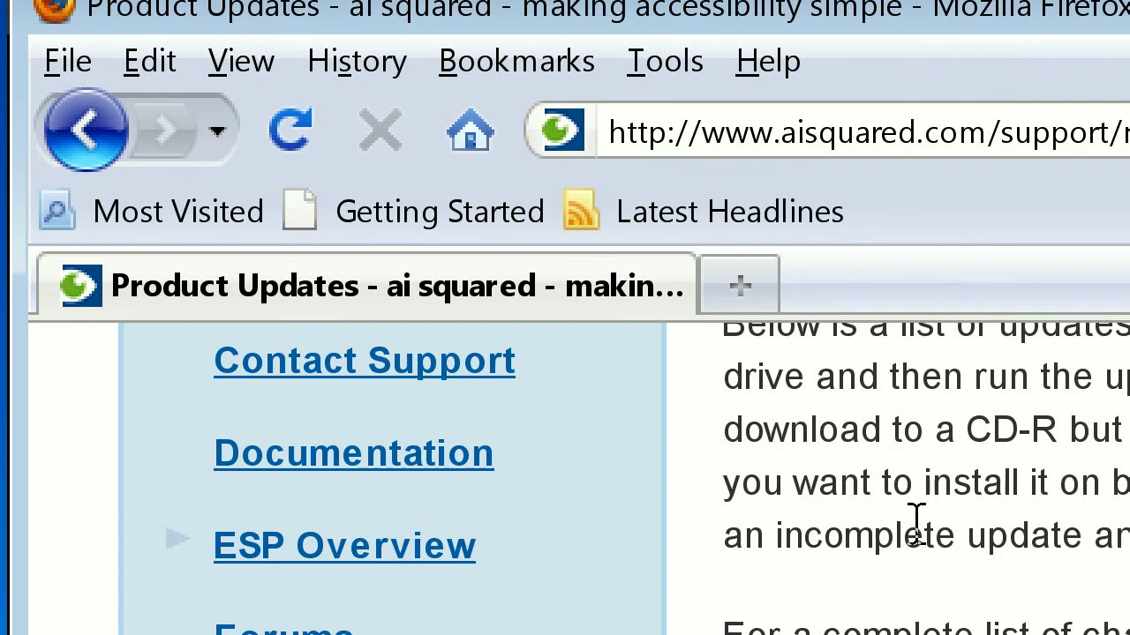
- Scroll back up and go to the Products page
scroll(916, 521, "up", 2)
scroll(916, 521, "up", 3)
scroll(918, 538, "up", 5)
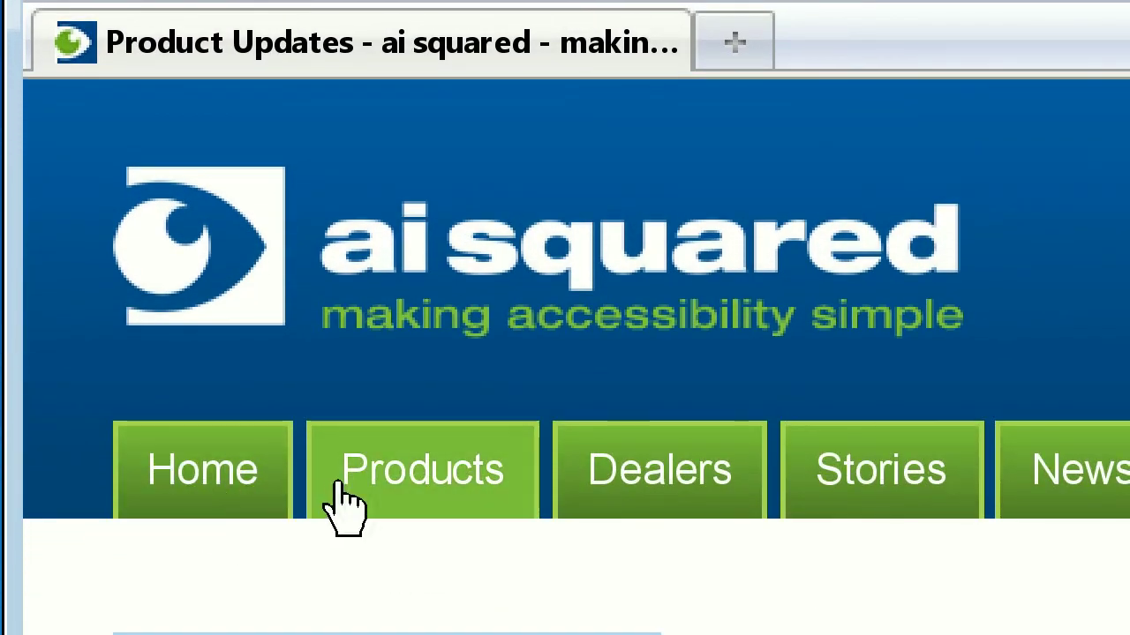
left_click(373, 465)
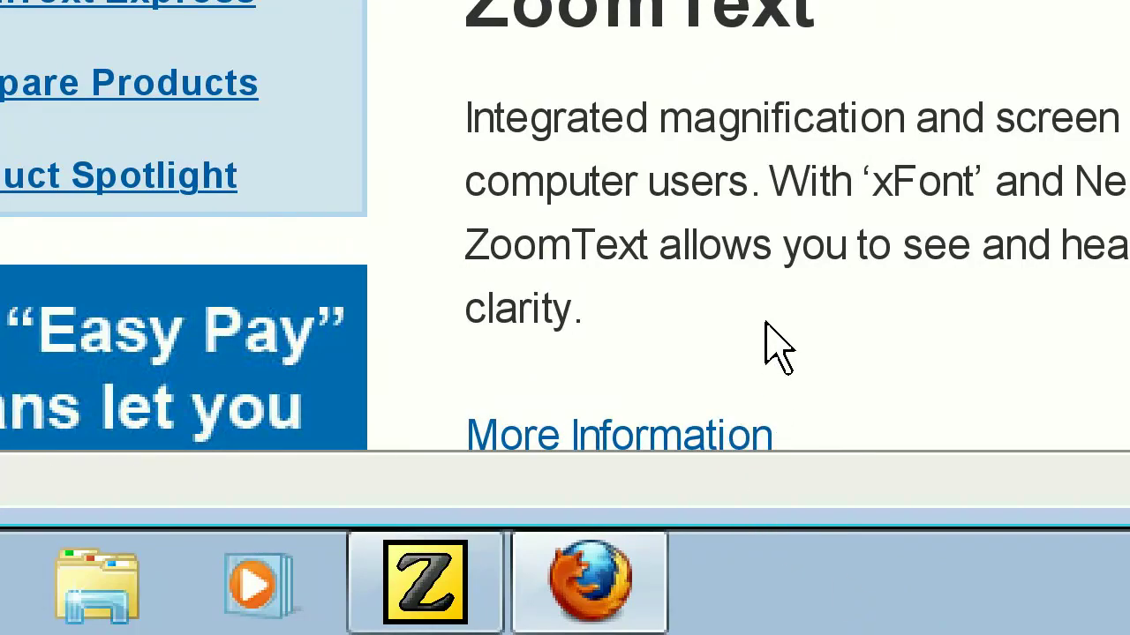
- Open the ZoomText free trial download form and place the cursor in First Name
scroll(777, 349, "down", 2)
scroll(777, 349, "down", 1)
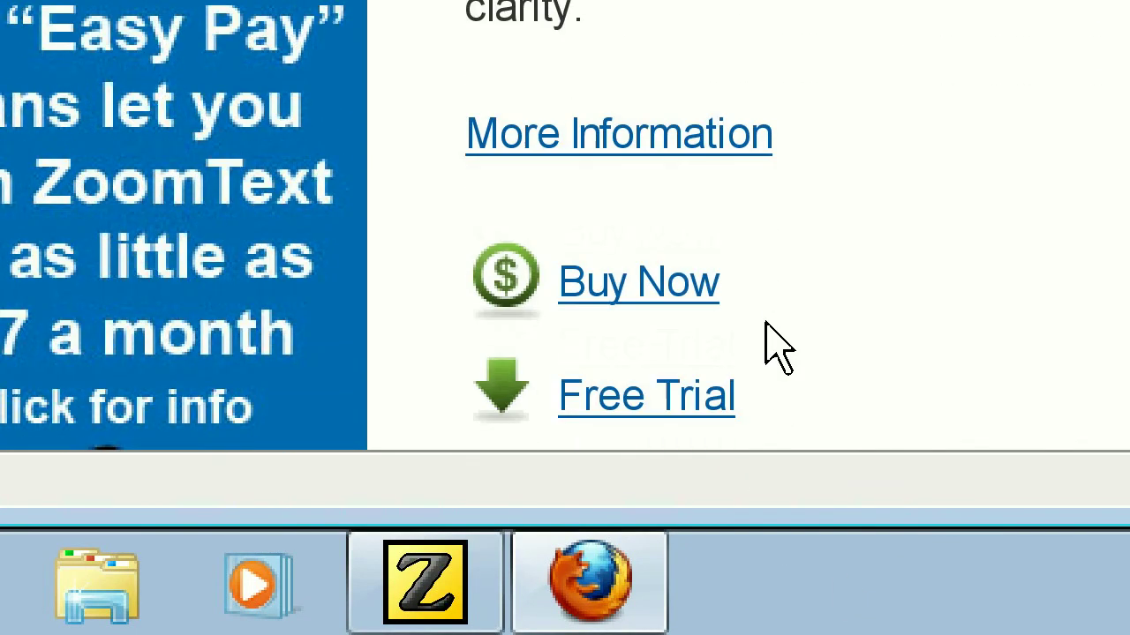
scroll(776, 349, "down", 1)
scroll(777, 348, "down", 1)
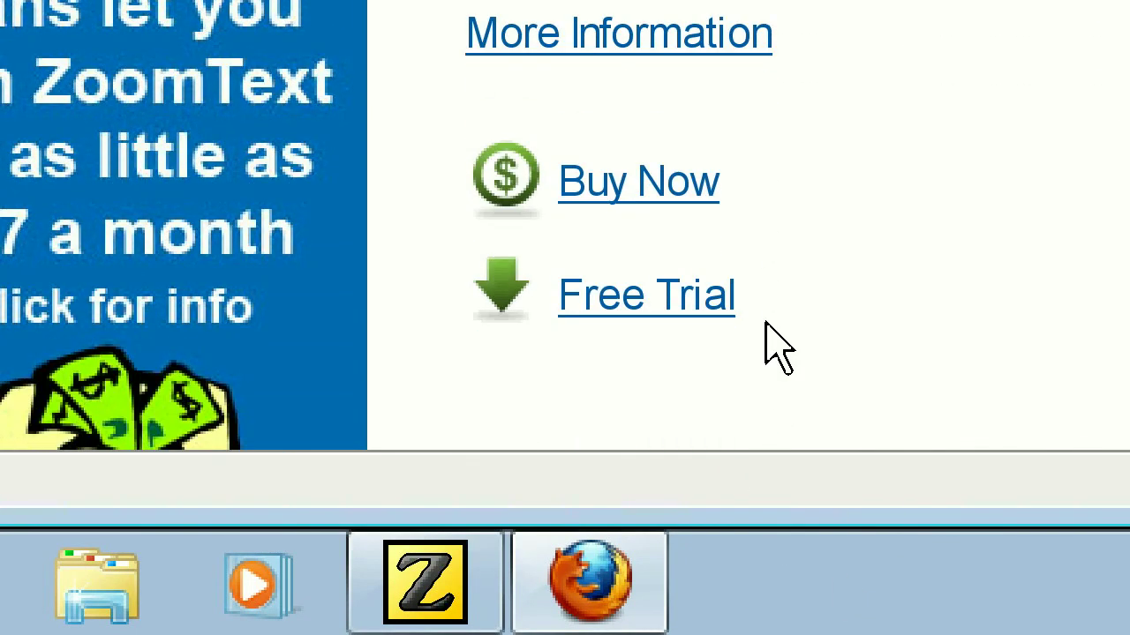
left_click(610, 304)
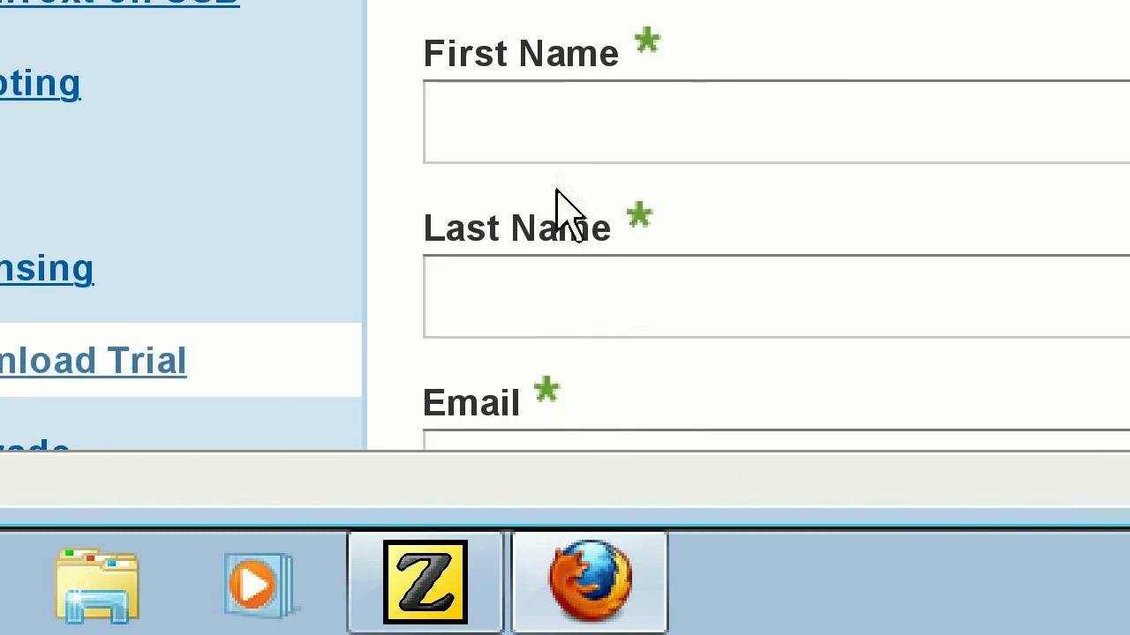
left_click(540, 123)
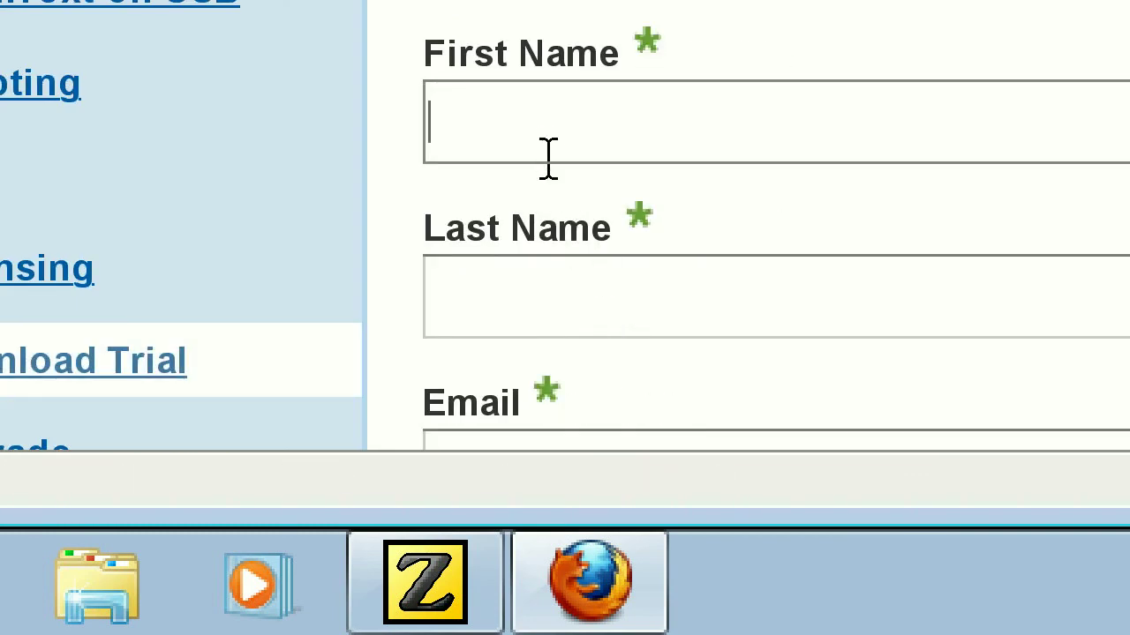